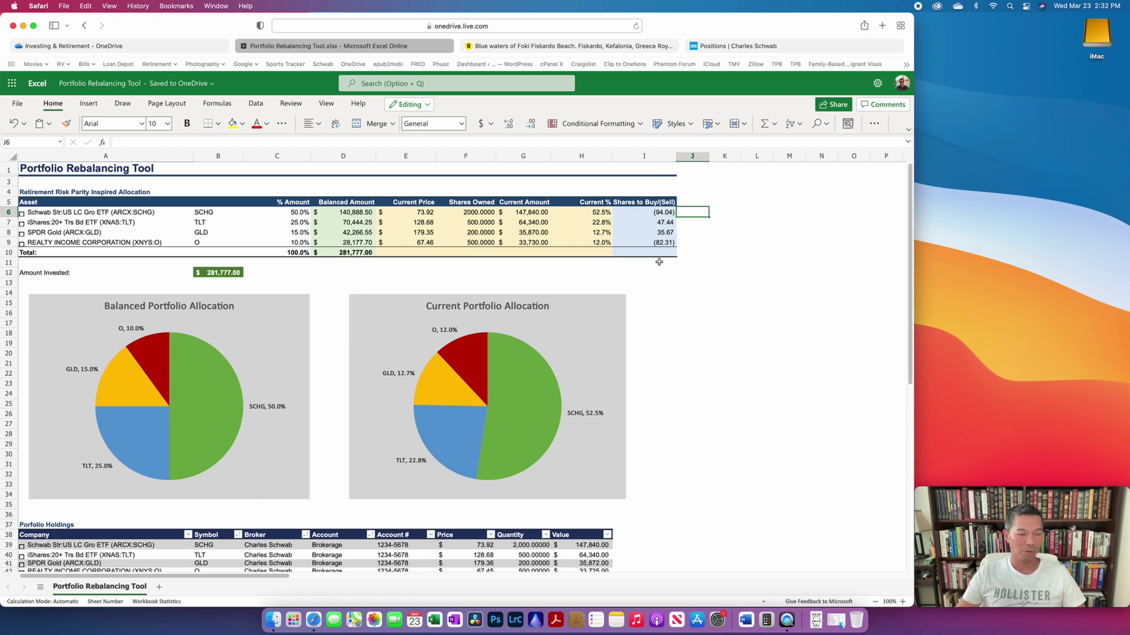
Inspect the holdings table's symbol, price, share and value formulas for GLD, SCHG and O.
{"action": "scroll", "coordinate": [600, 539], "scroll_direction": "down", "scroll_amount": 2}
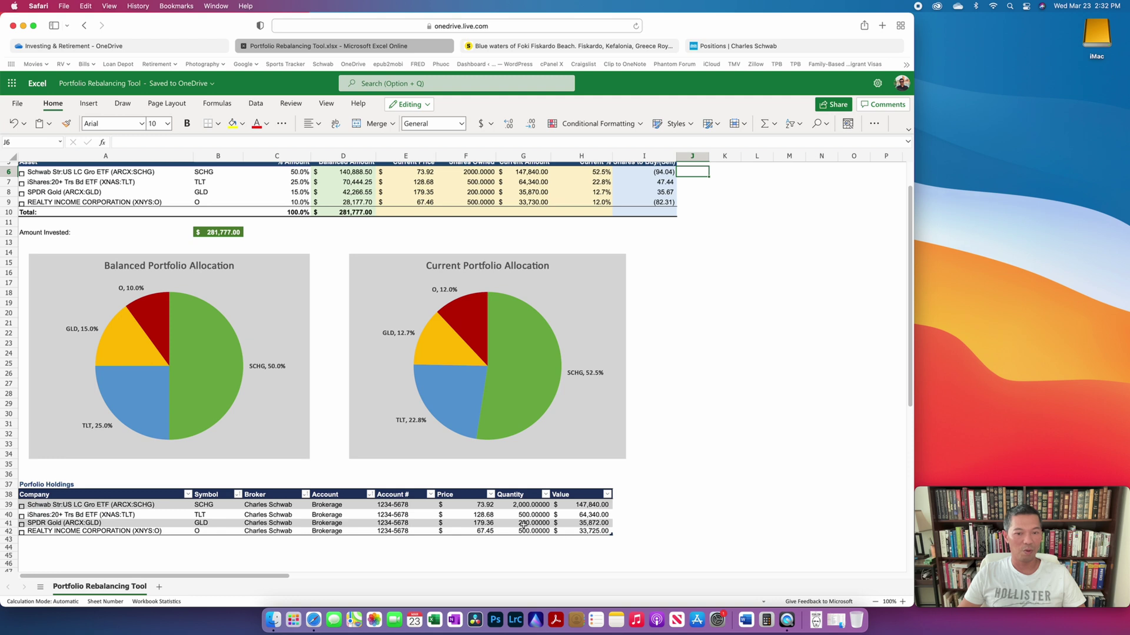
{"action": "left_click", "coordinate": [523, 524]}
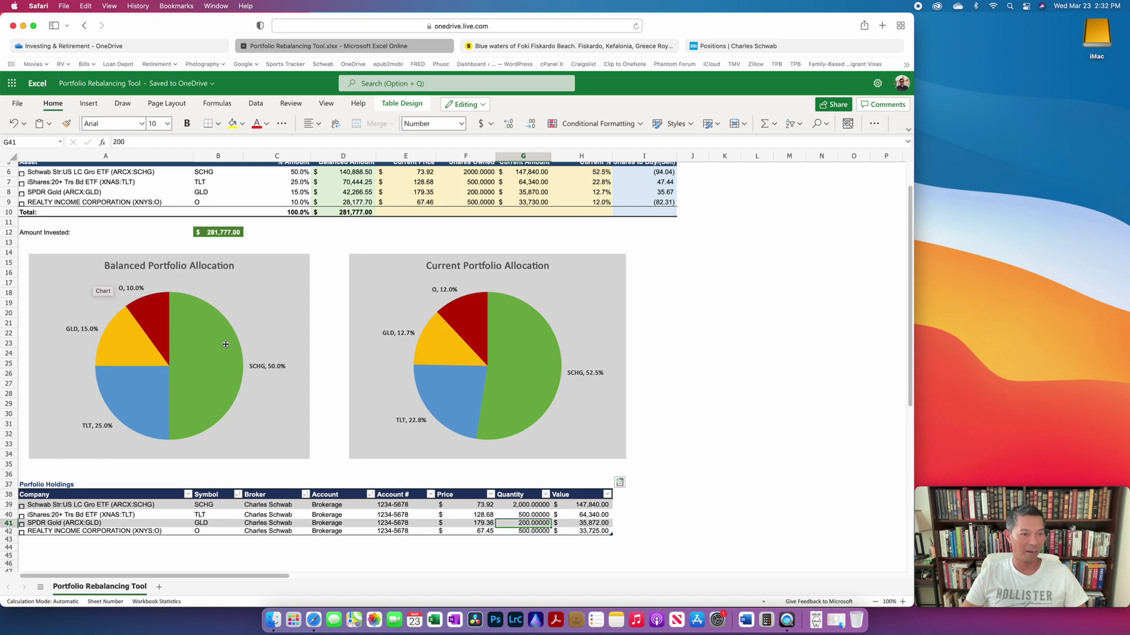
{"action": "left_click", "coordinate": [210, 405]}
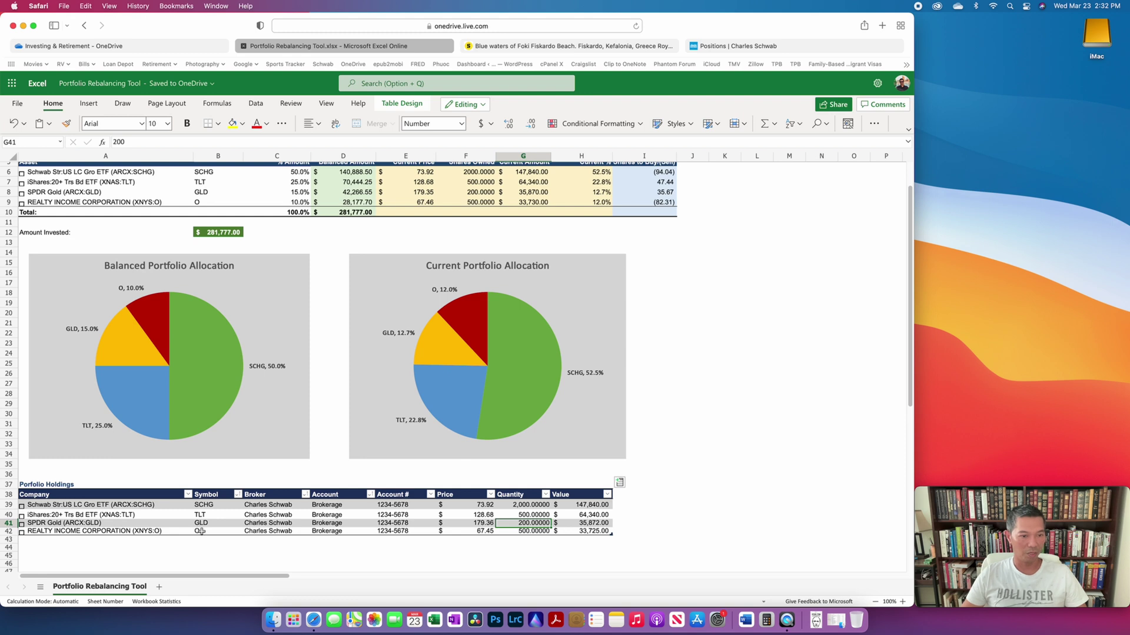
{"action": "left_click", "coordinate": [219, 506]}
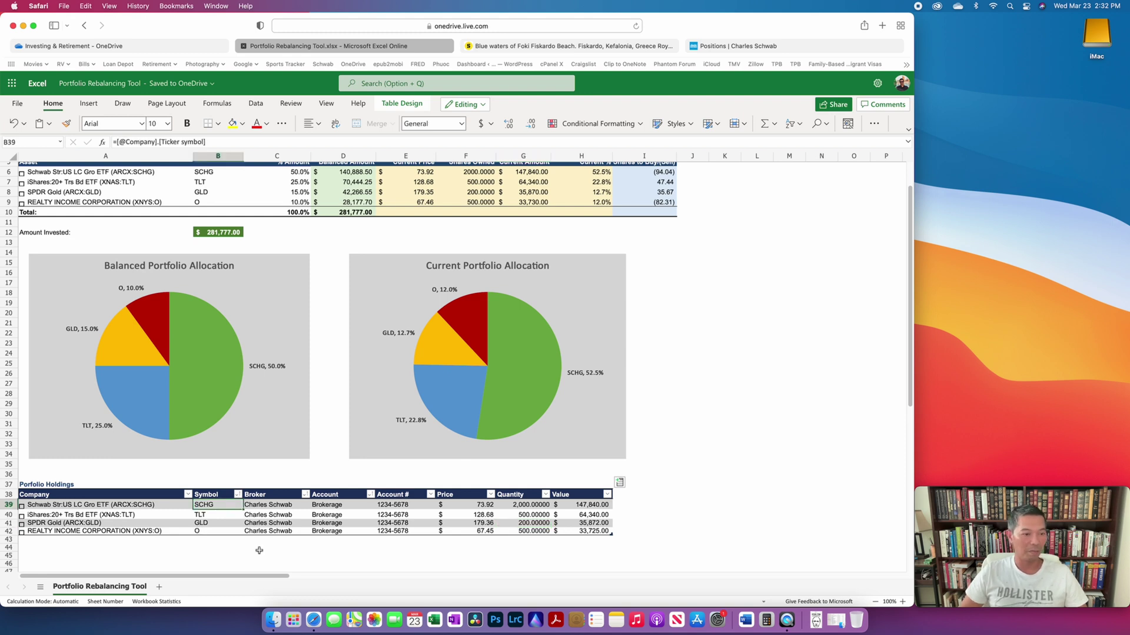
{"action": "key", "text": "Down"}
{"action": "key", "text": "Down"}
{"action": "key", "text": "Down"}
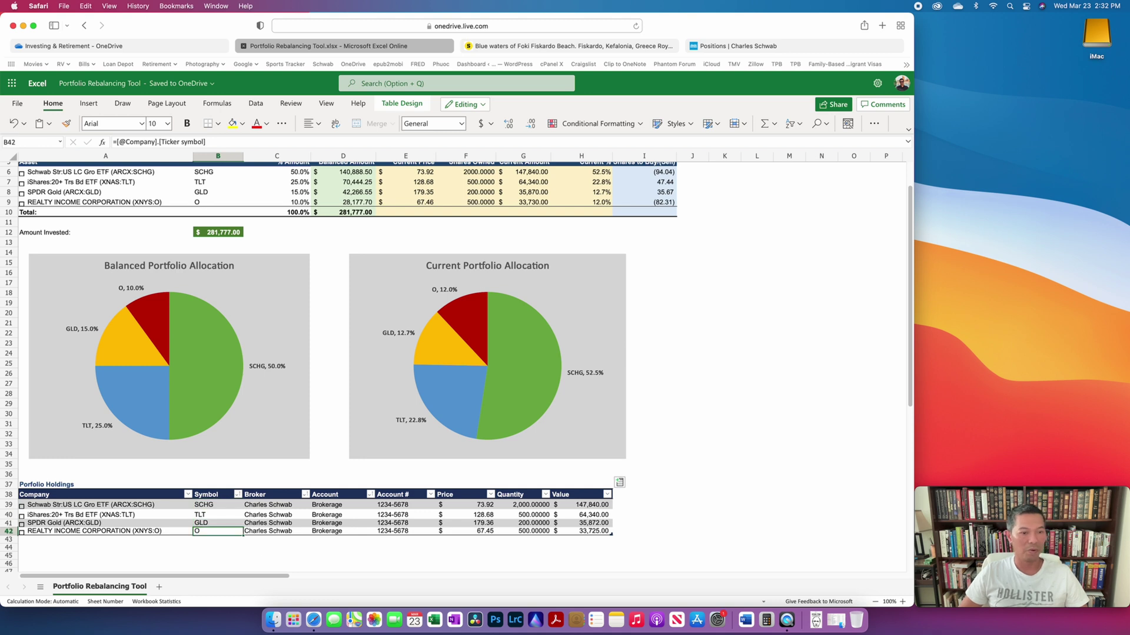
{"action": "key", "text": "Left"}
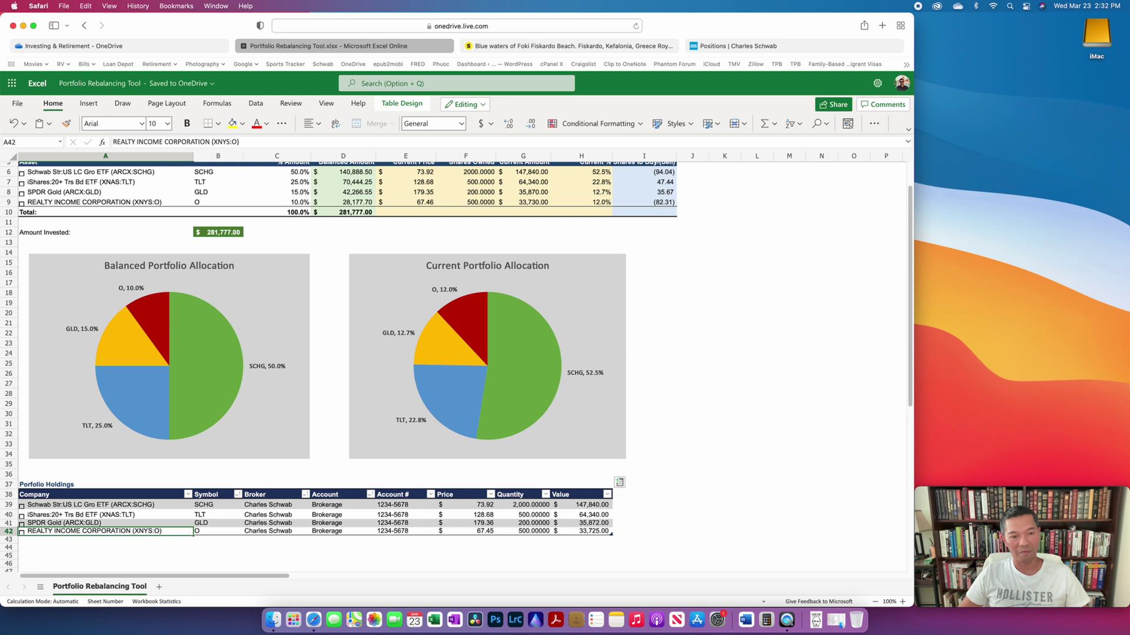
{"action": "key", "text": "Right"}
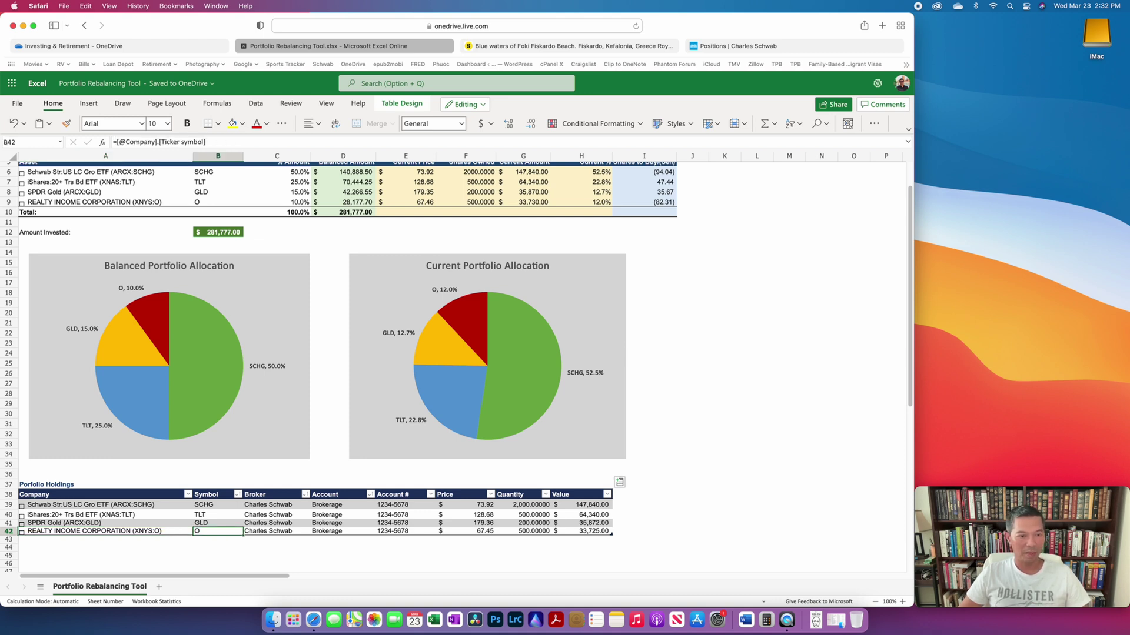
{"action": "key", "text": "Right"}
{"action": "key", "text": "Right"}
{"action": "key", "text": "Right"}
{"action": "key", "text": "Right"}
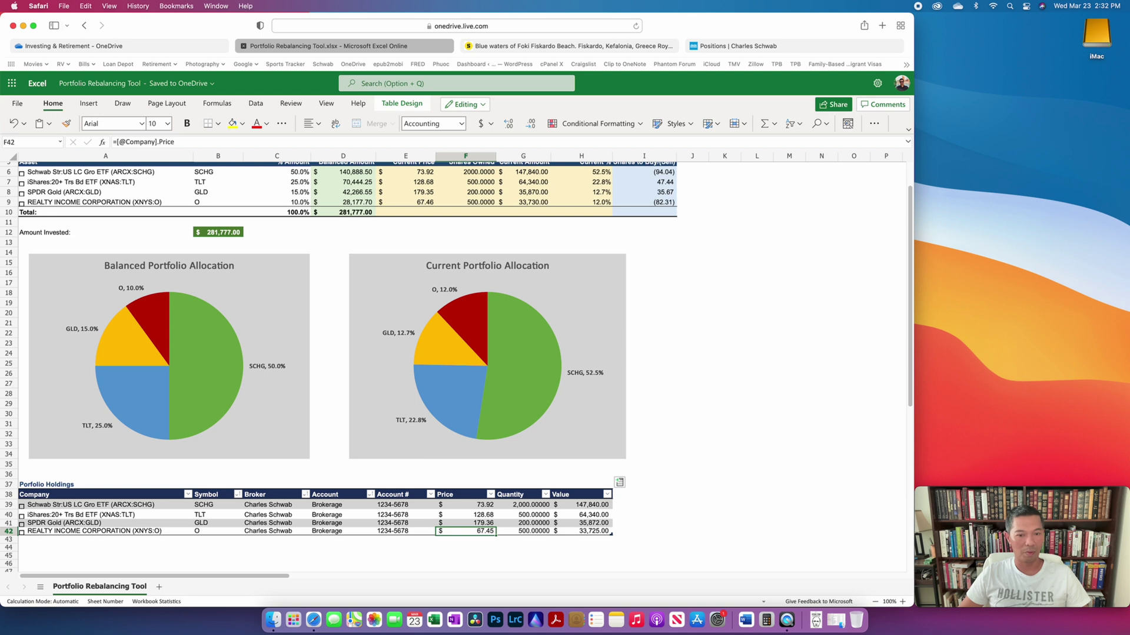
{"action": "key", "text": "Right"}
{"action": "key", "text": "Up"}
{"action": "key", "text": "Up"}
{"action": "key", "text": "Up"}
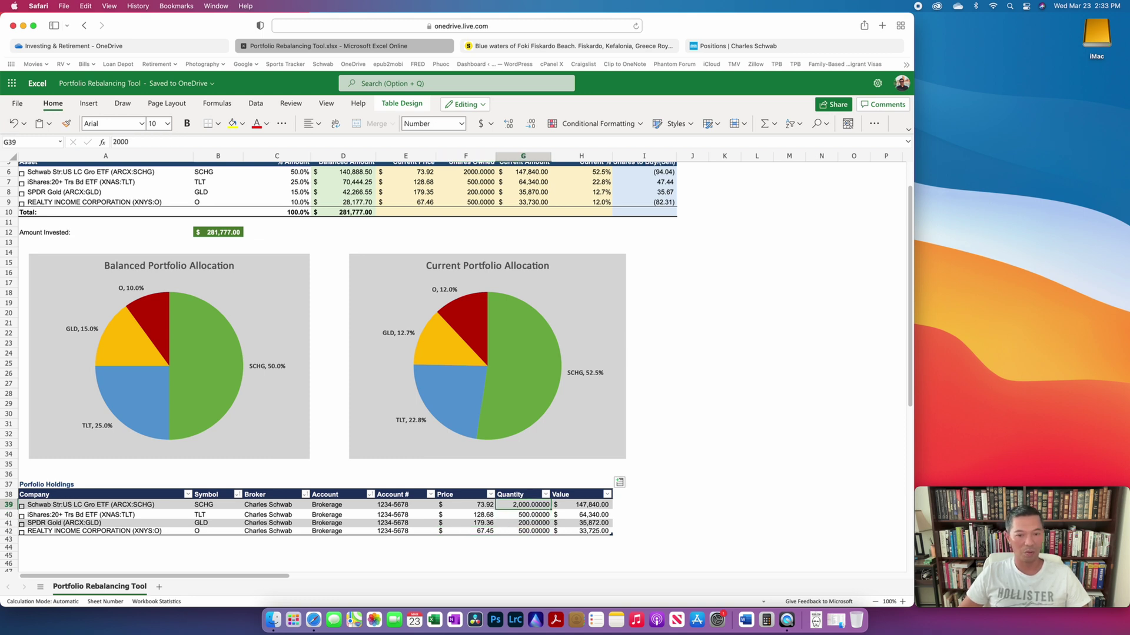
{"action": "key", "text": "Right"}
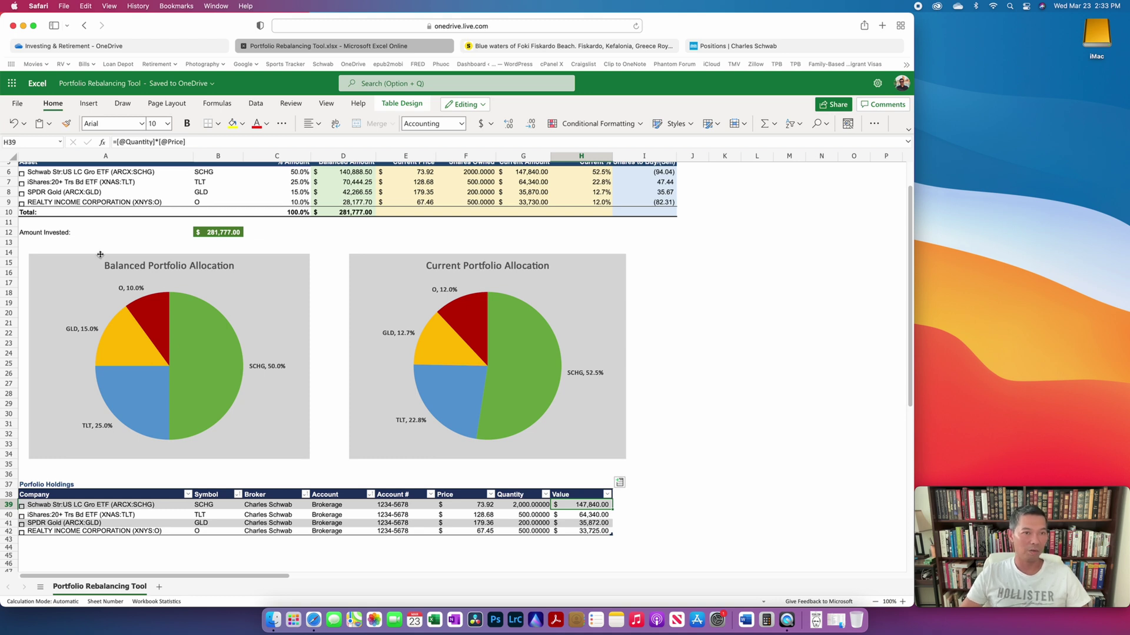
Refresh All linked stock prices from the Data tab, then return to the top of the sheet.
{"action": "left_click", "coordinate": [255, 104]}
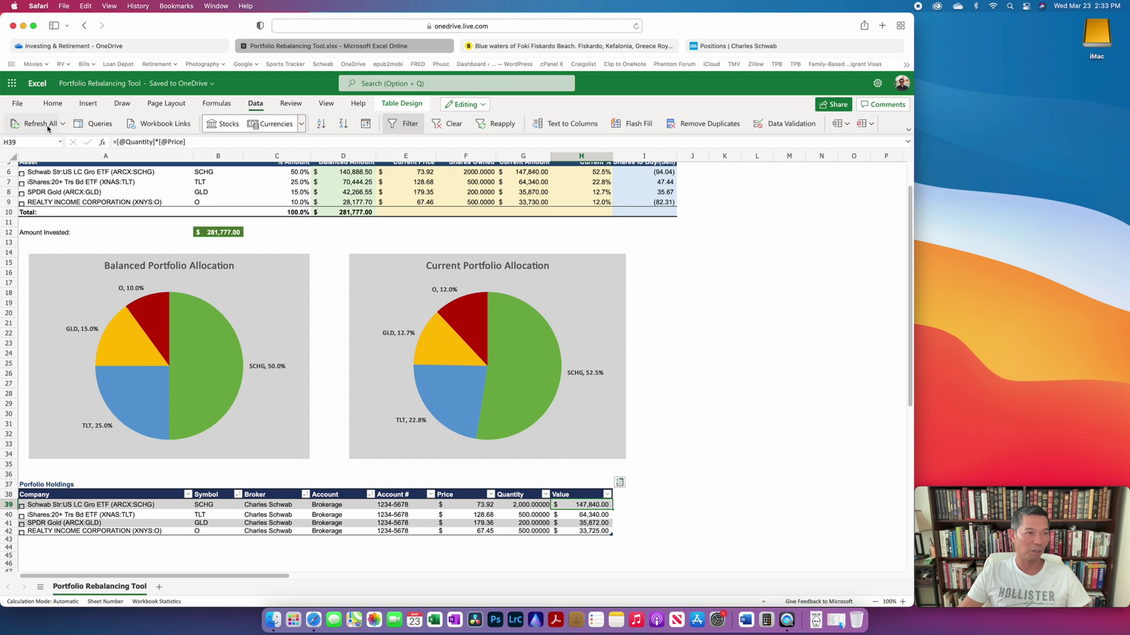
{"action": "left_click", "coordinate": [47, 128]}
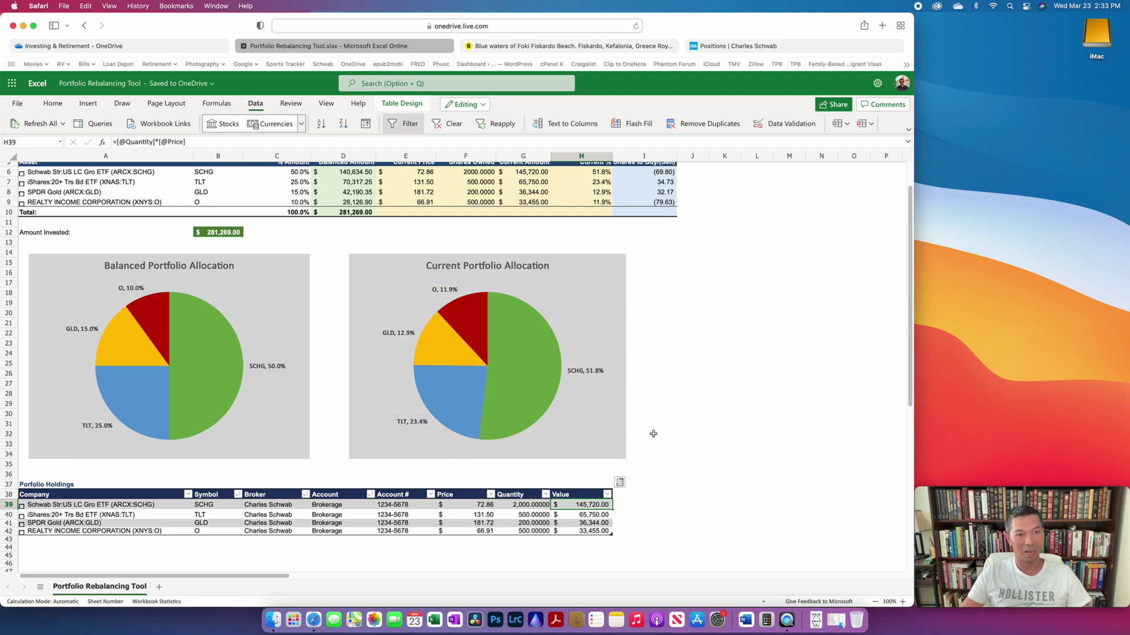
{"action": "left_click", "coordinate": [703, 433]}
{"action": "scroll", "coordinate": [704, 433], "scroll_direction": "up", "scroll_amount": 2}
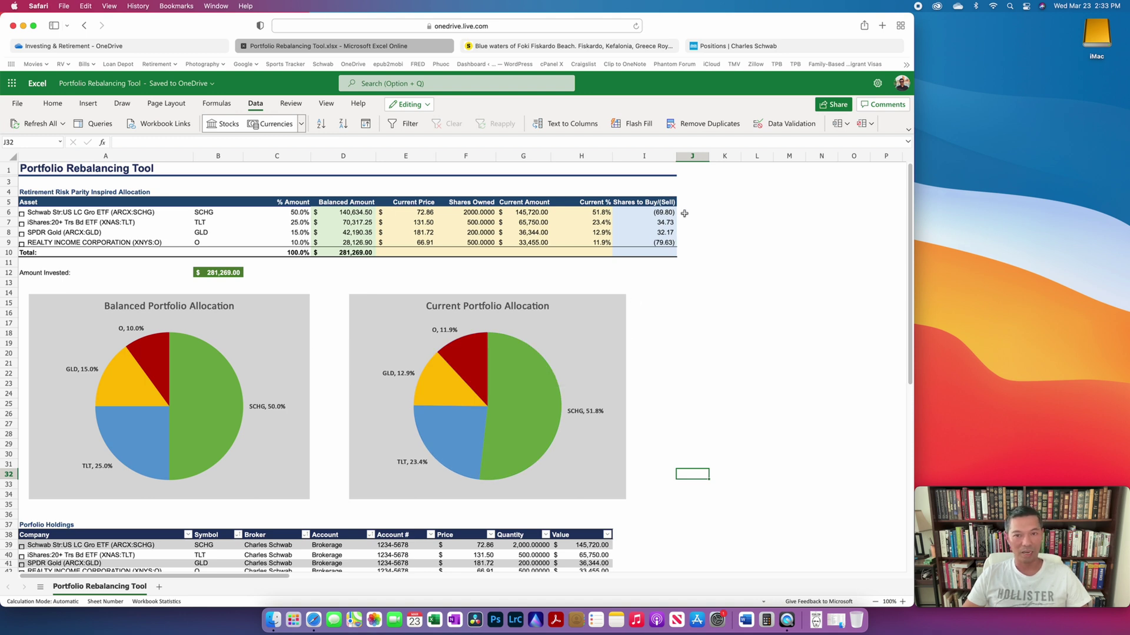
{"action": "left_click_drag", "start_coordinate": [672, 212], "coordinate": [671, 241]}
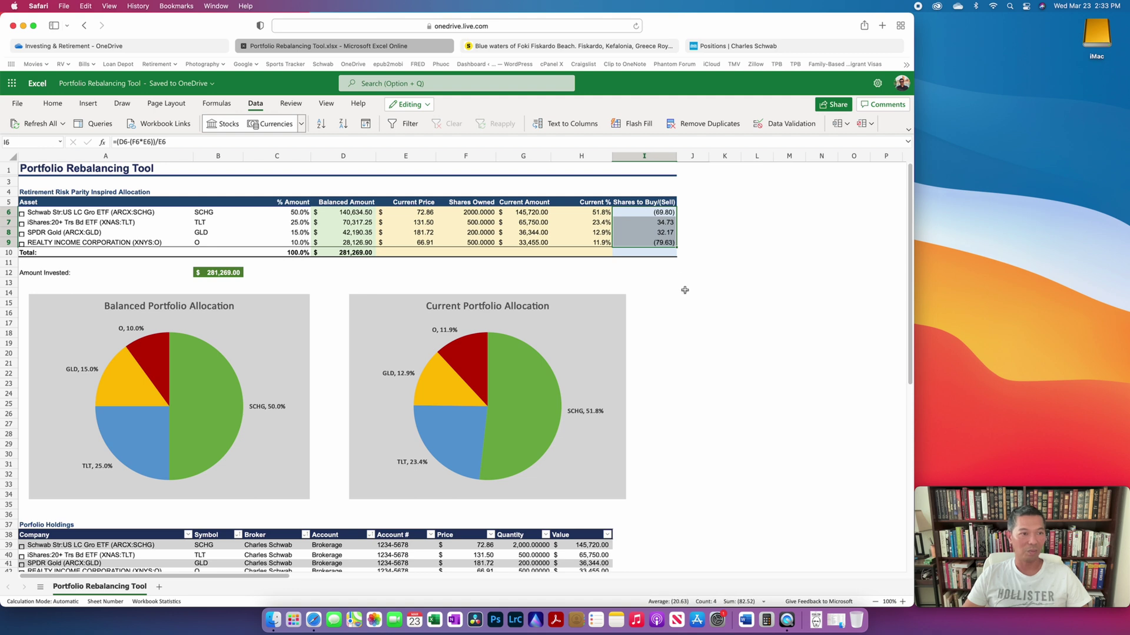
{"action": "left_click", "coordinate": [635, 244]}
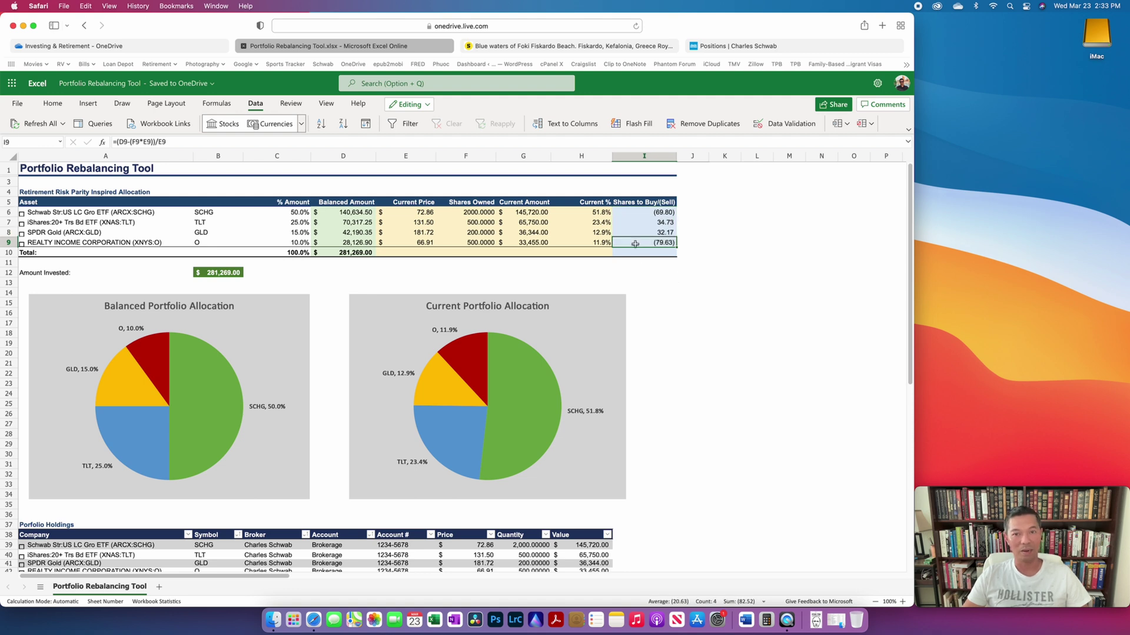
{"action": "left_click", "coordinate": [639, 213]}
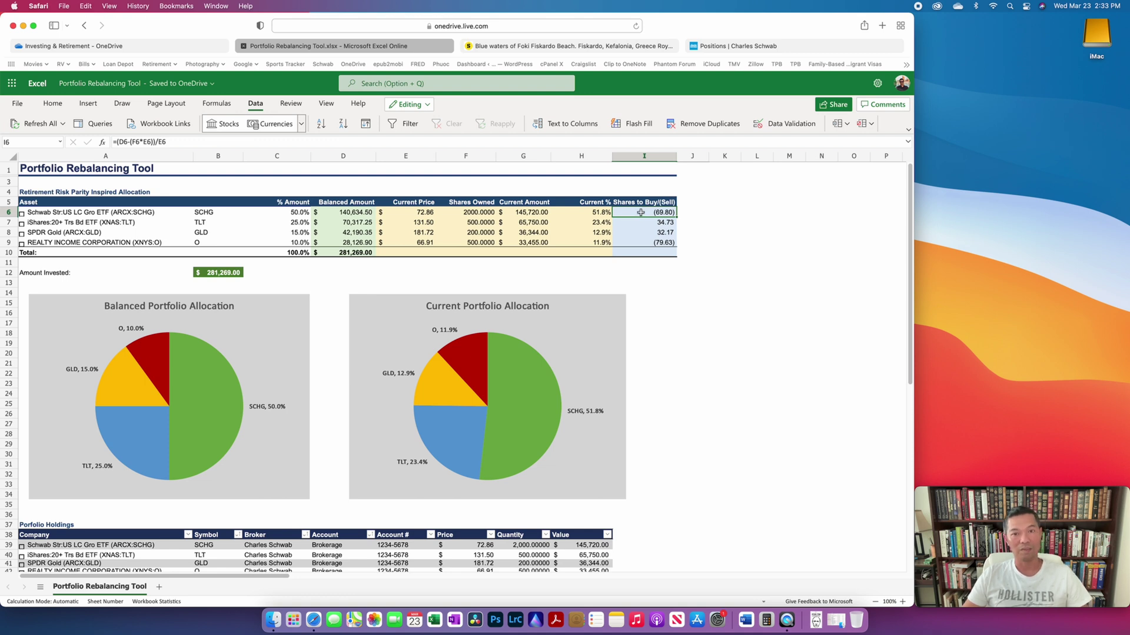
{"action": "left_click", "coordinate": [648, 224]}
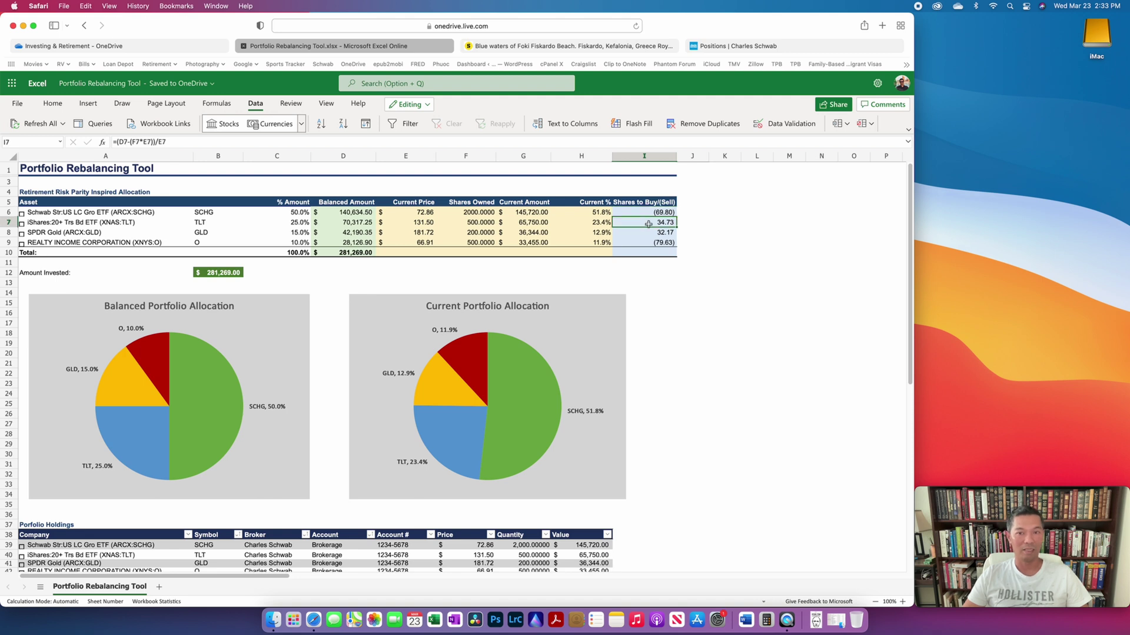
{"action": "left_click", "coordinate": [648, 235]}
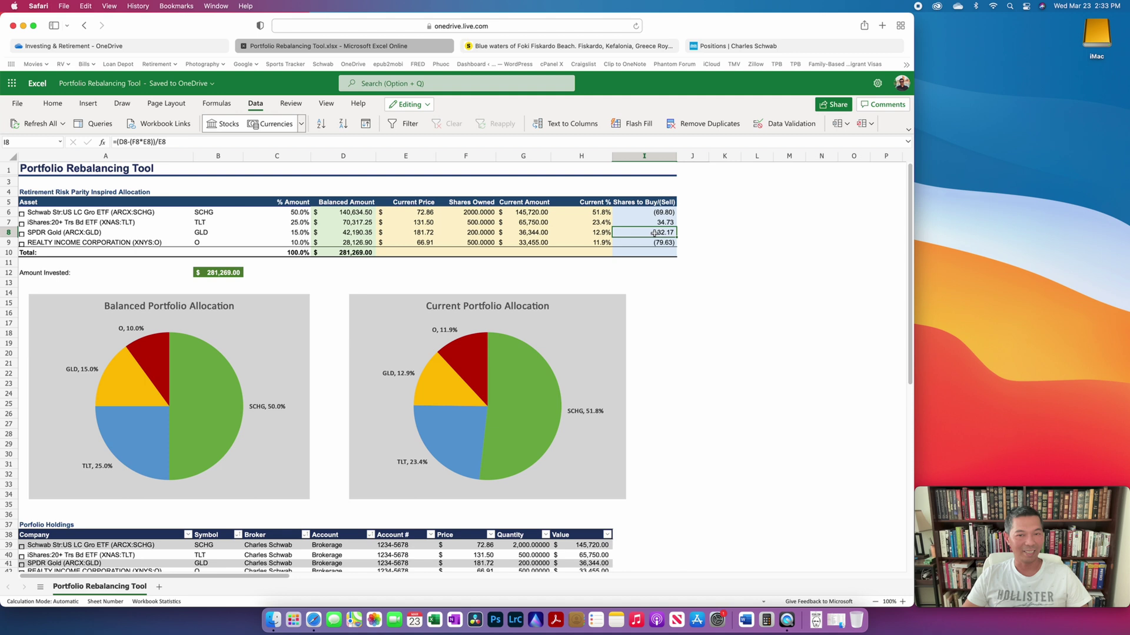
{"action": "left_click", "coordinate": [661, 243]}
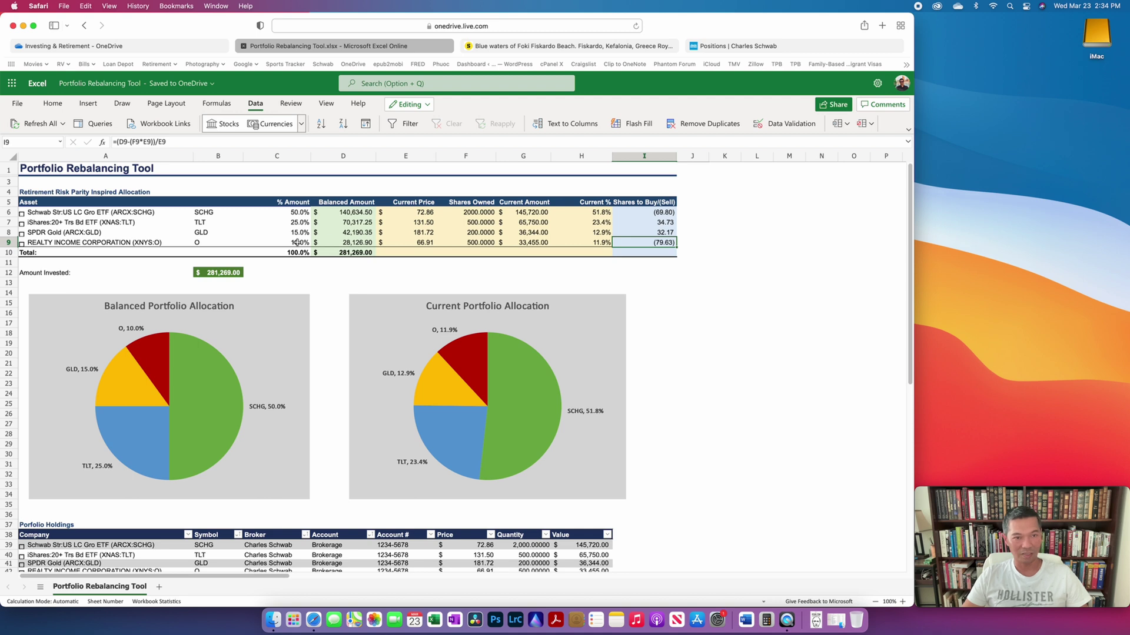
{"action": "left_click", "coordinate": [599, 213]}
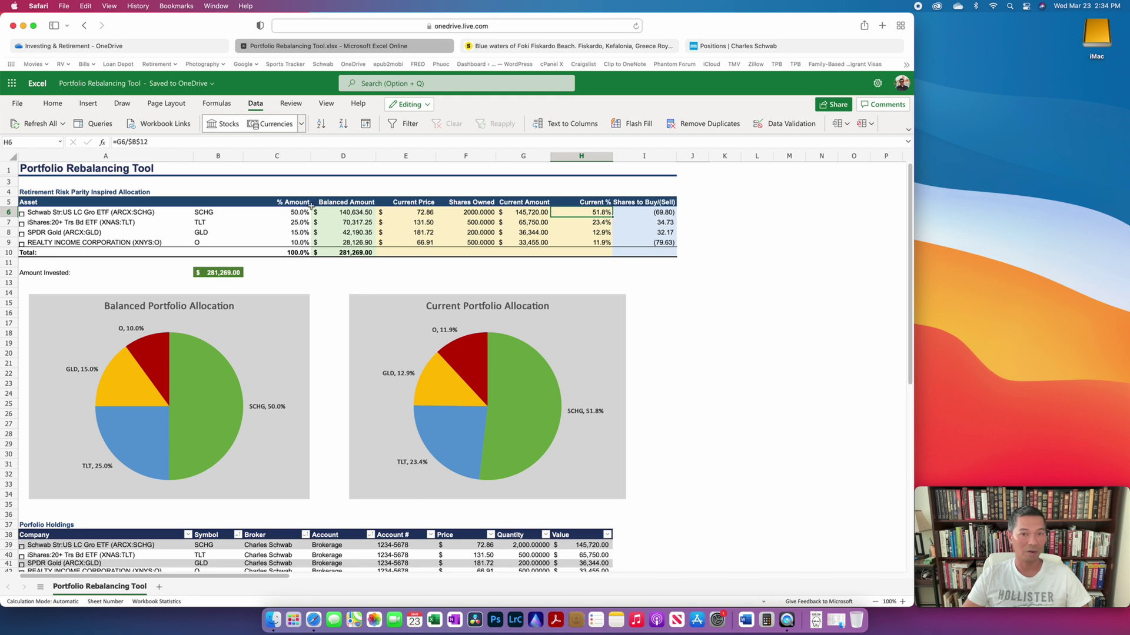
{"action": "left_click", "coordinate": [595, 249]}
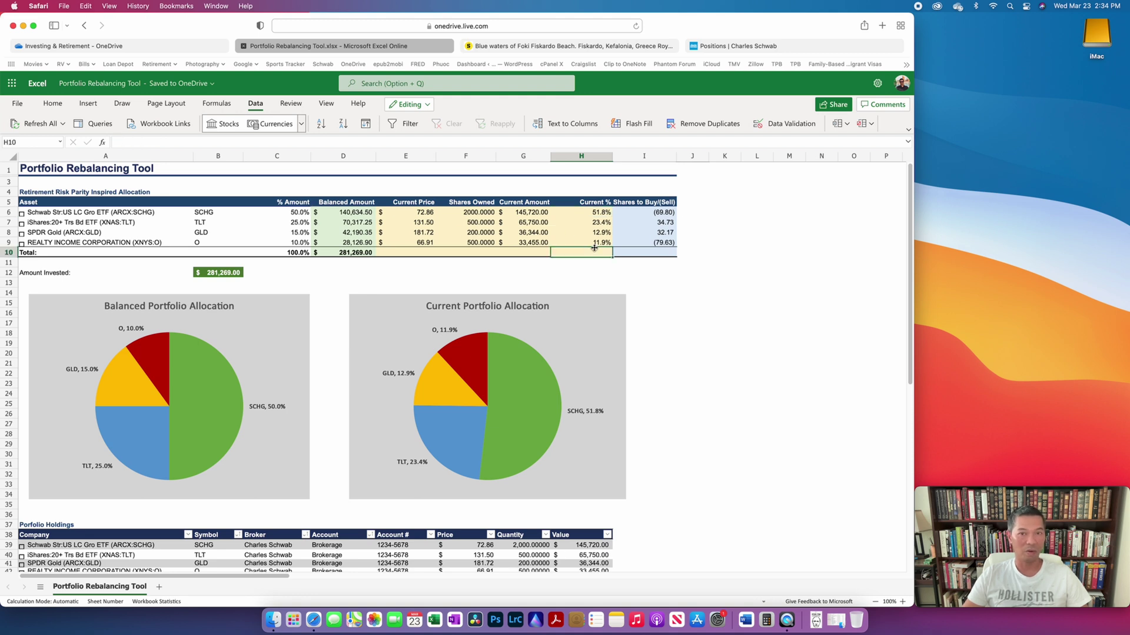
{"action": "left_click", "coordinate": [599, 222]}
{"action": "left_click", "coordinate": [600, 232]}
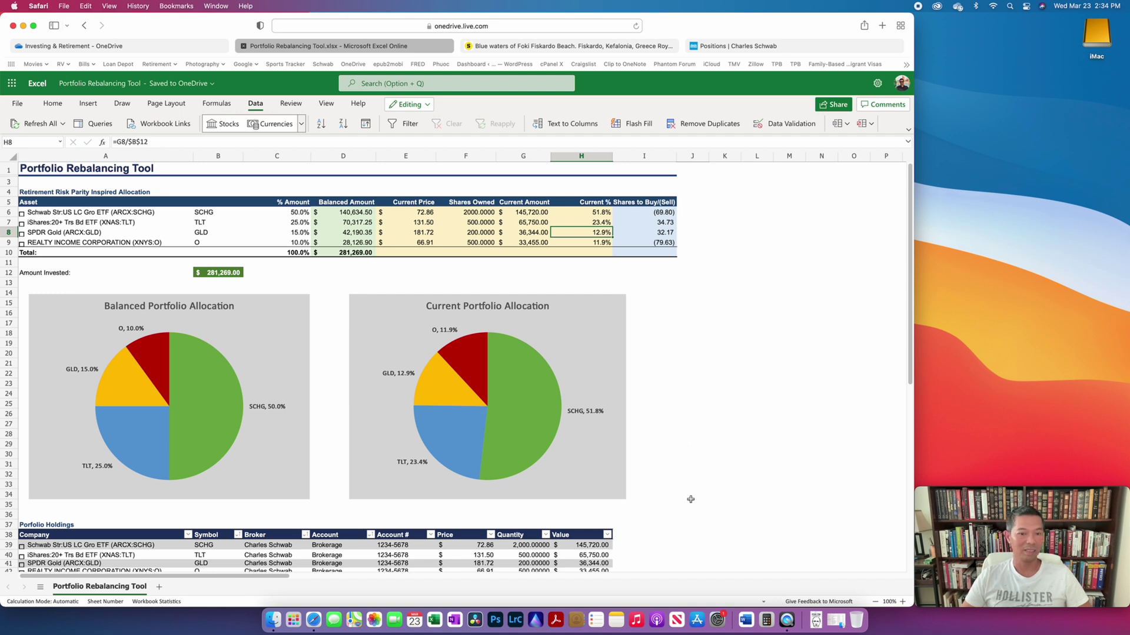
{"action": "scroll", "coordinate": [690, 499], "scroll_direction": "down", "scroll_amount": 1}
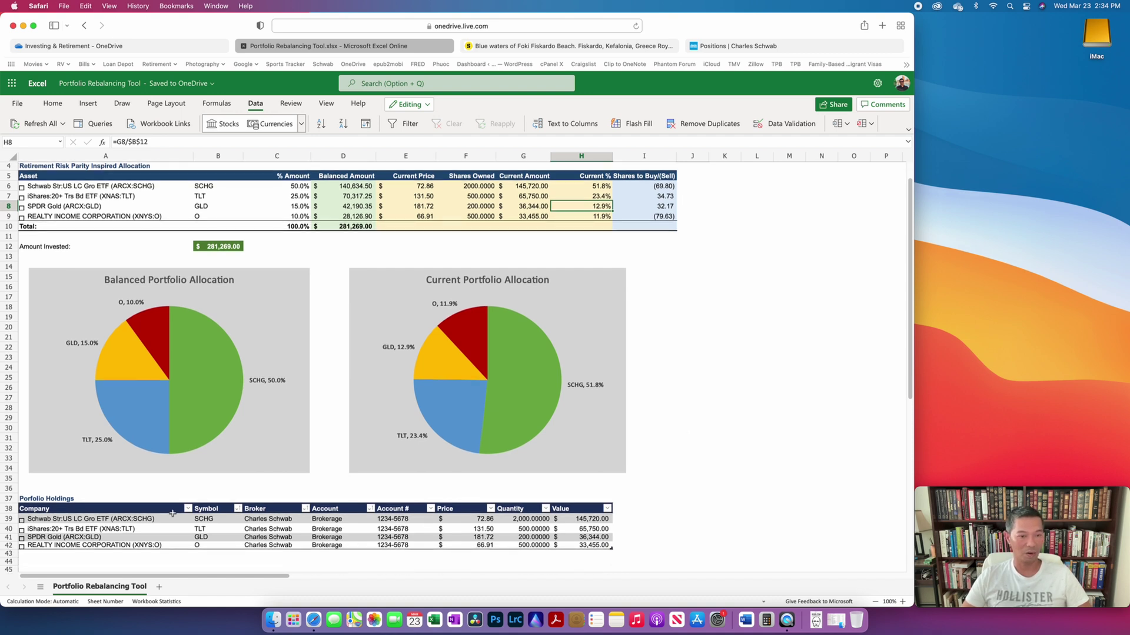
{"action": "left_click_drag", "start_coordinate": [118, 520], "coordinate": [599, 546]}
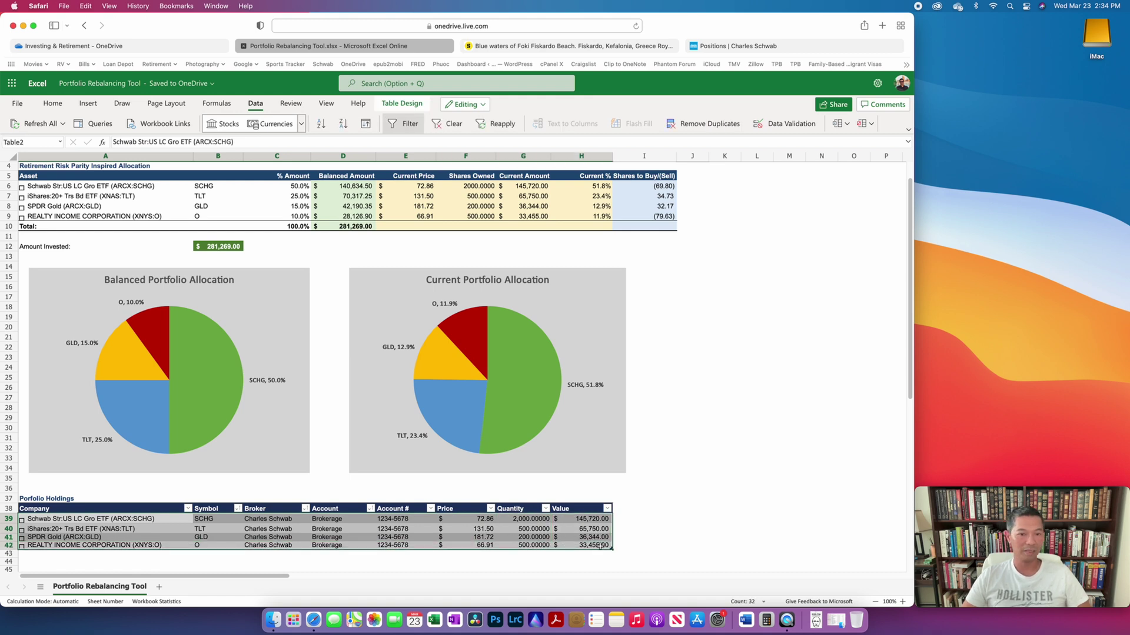
{"action": "scroll", "coordinate": [599, 546], "scroll_direction": "up", "scroll_amount": 1}
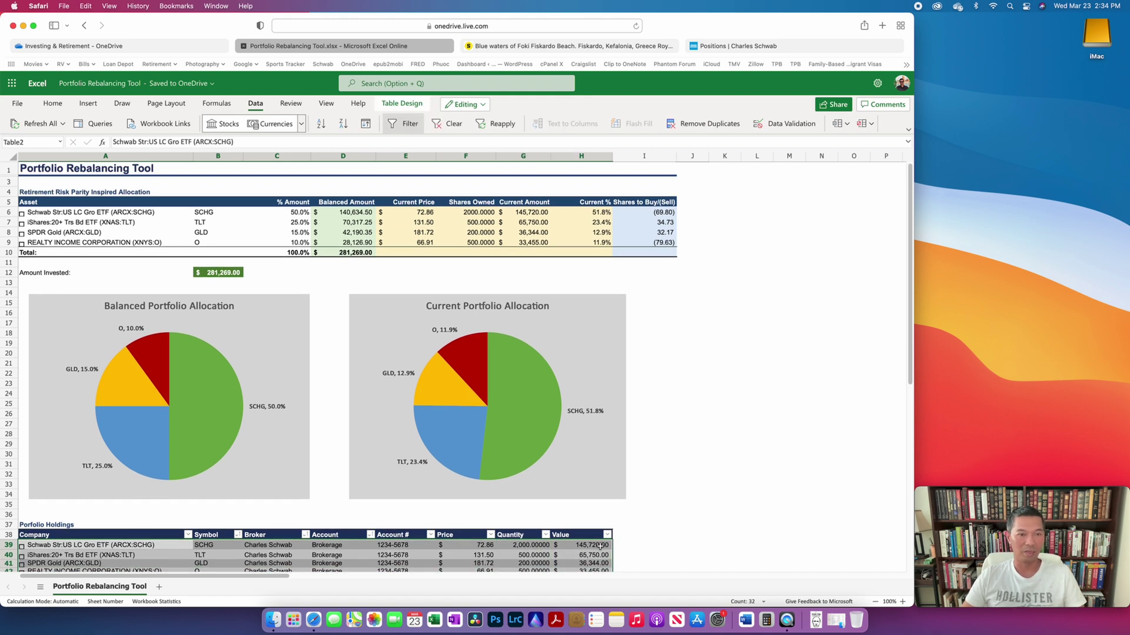
{"action": "scroll", "coordinate": [599, 546], "scroll_direction": "down", "scroll_amount": 1}
{"action": "scroll", "coordinate": [825, 350], "scroll_direction": "up", "scroll_amount": 1}
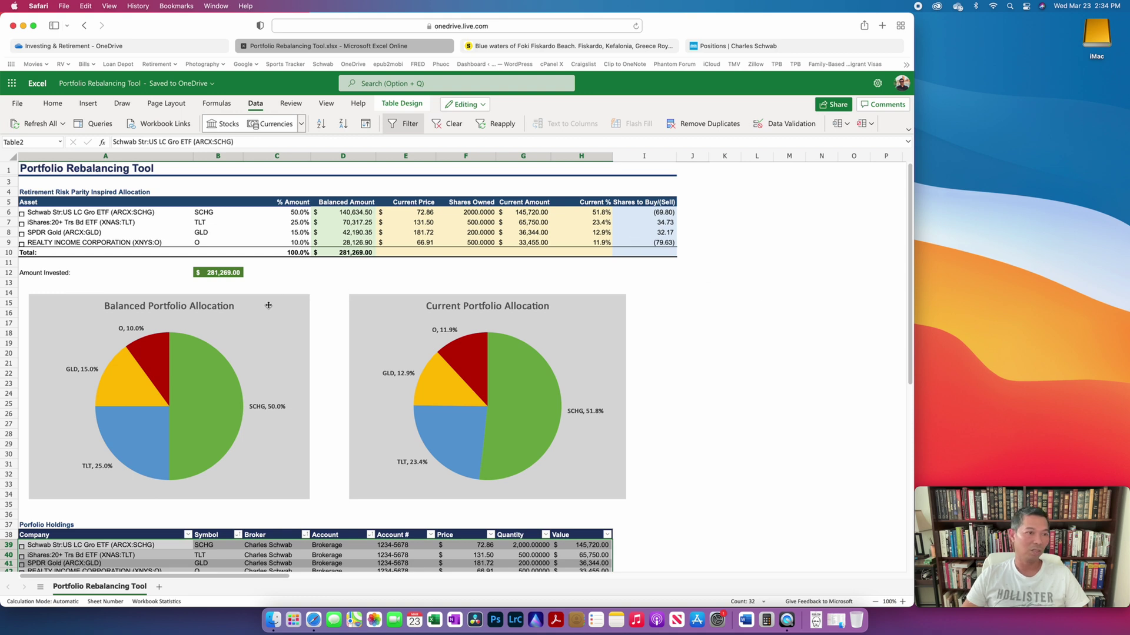
{"action": "left_click", "coordinate": [215, 273]}
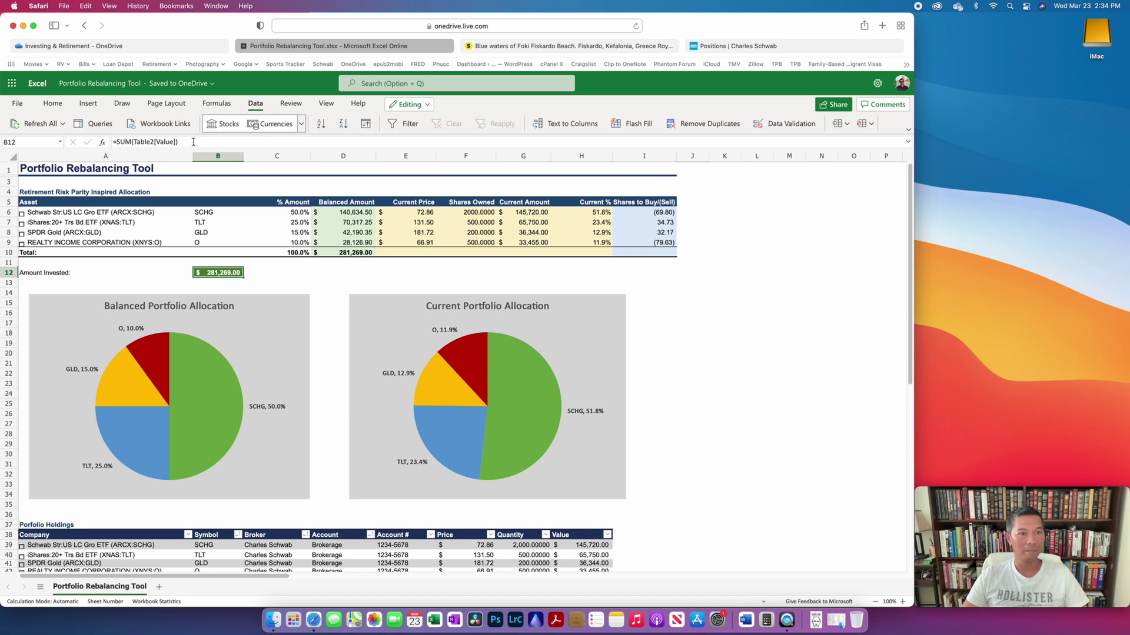
{"action": "key", "text": "F2"}
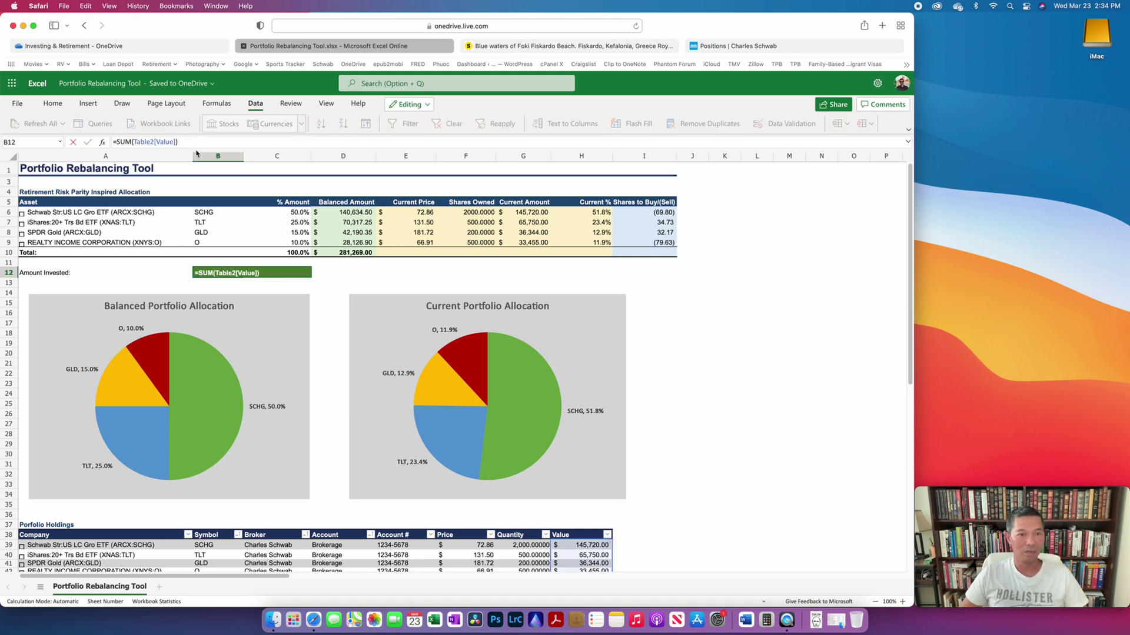
{"action": "left_click", "coordinate": [449, 271]}
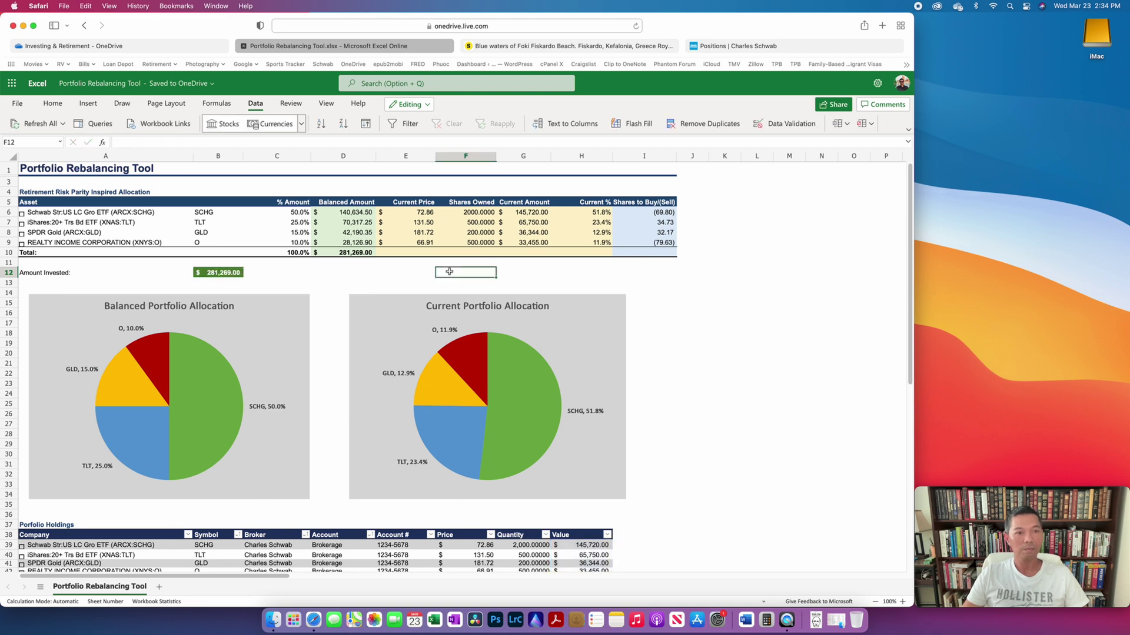
{"action": "left_click", "coordinate": [229, 271]}
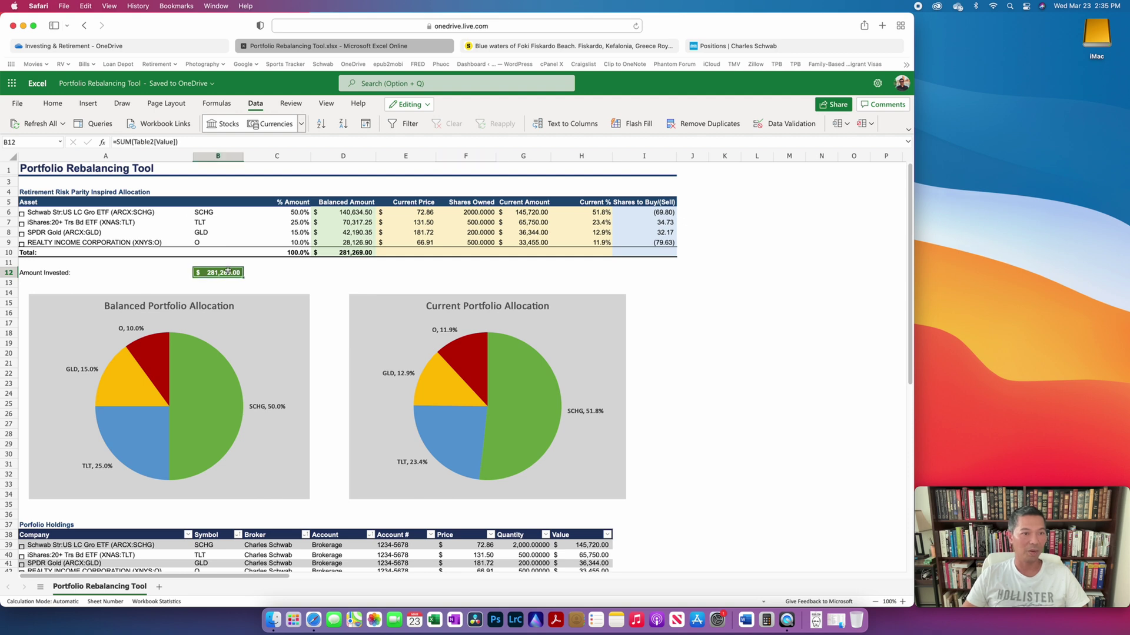
Change B12's Amount Invested formula to =SUM(Table2[Value])+19000, totalling $300,269.00.
{"action": "left_click", "coordinate": [188, 143]}
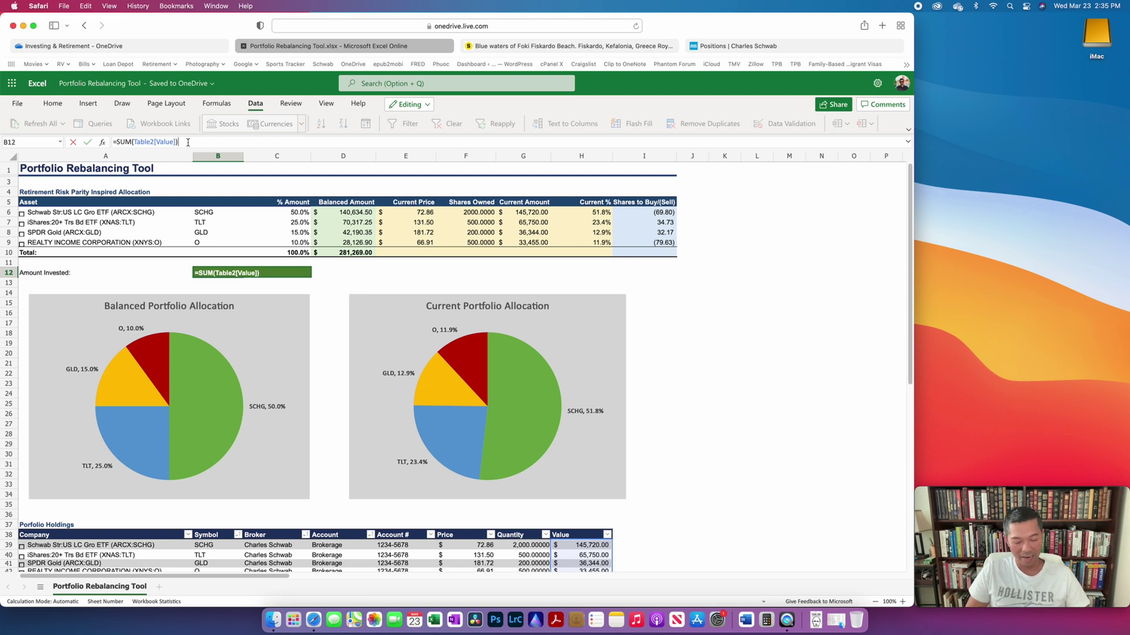
{"action": "type", "text": "+"}
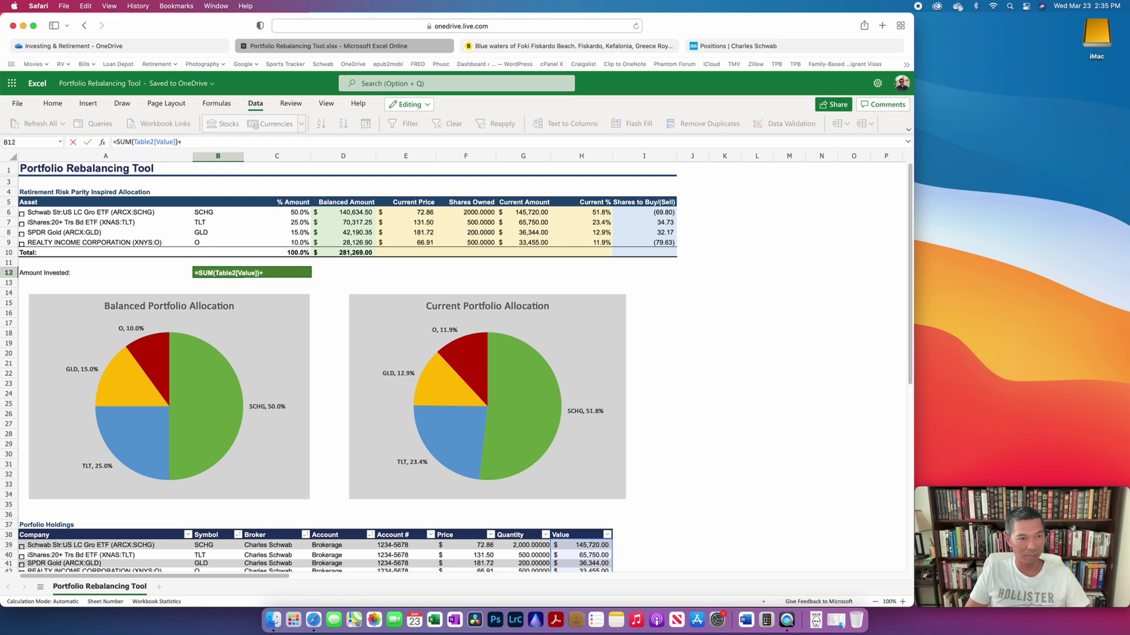
{"action": "type", "text": "19000"}
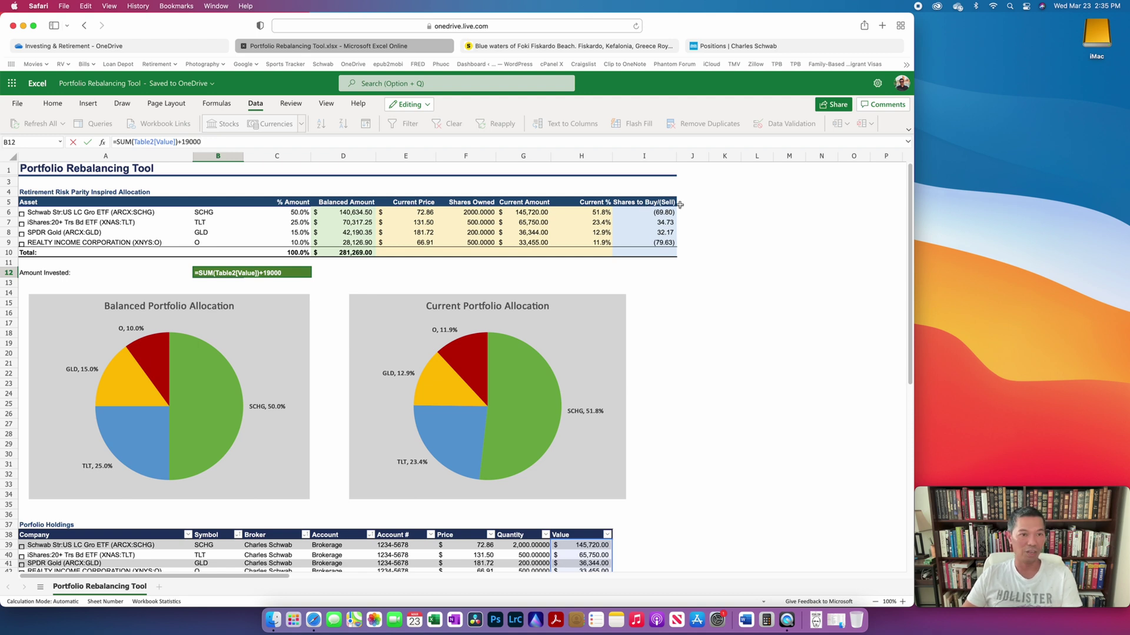
{"action": "key", "text": "Return"}
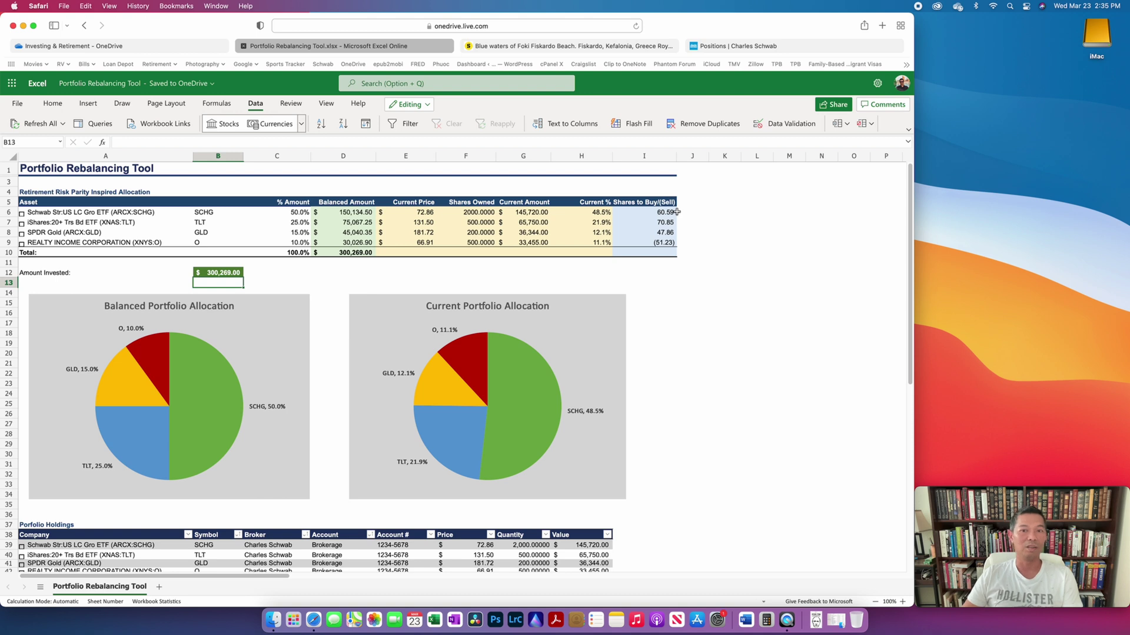
{"action": "left_click", "coordinate": [670, 244]}
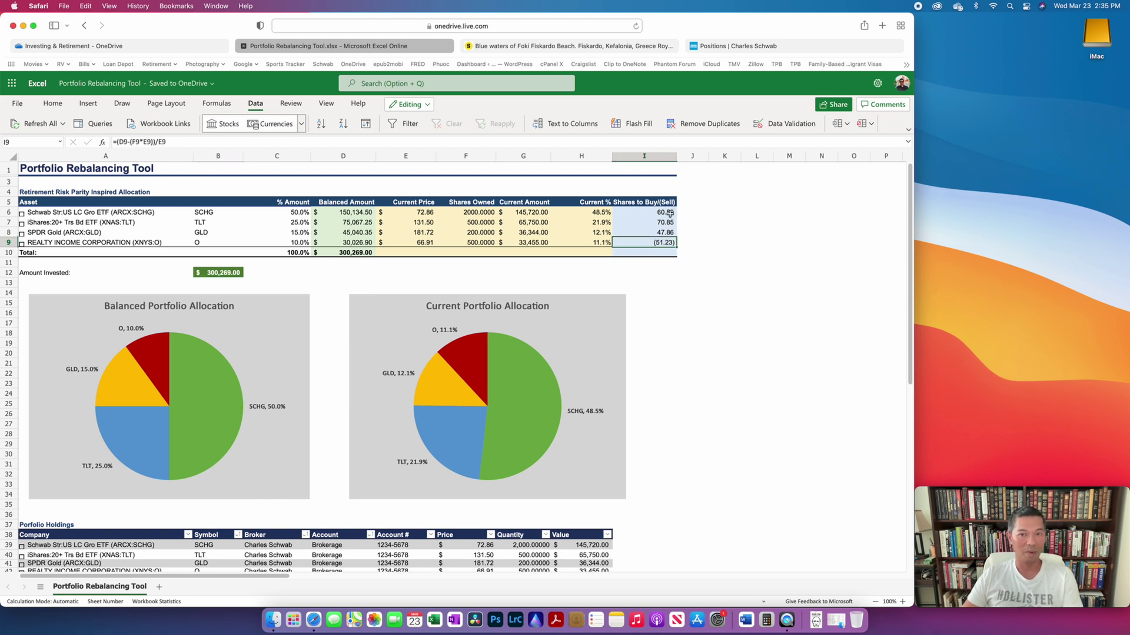